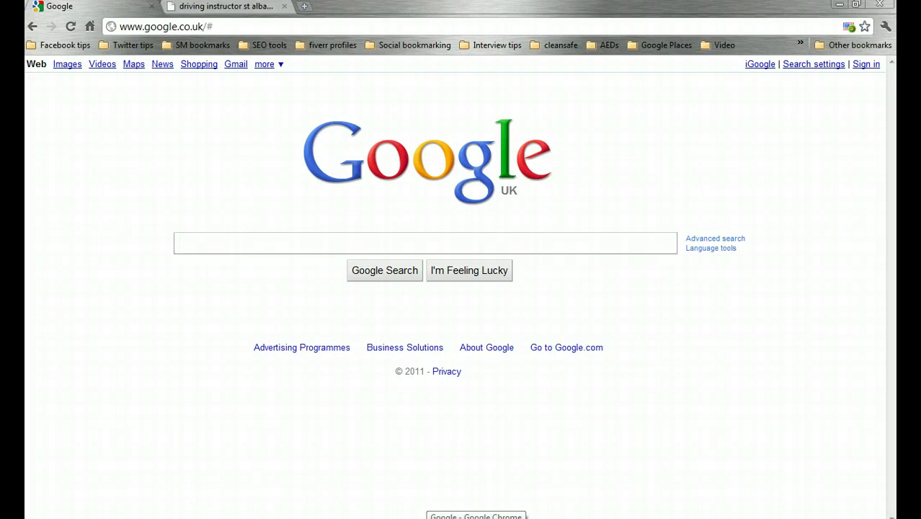
- Search Google for 'driving instructor directories'
click(179, 243)
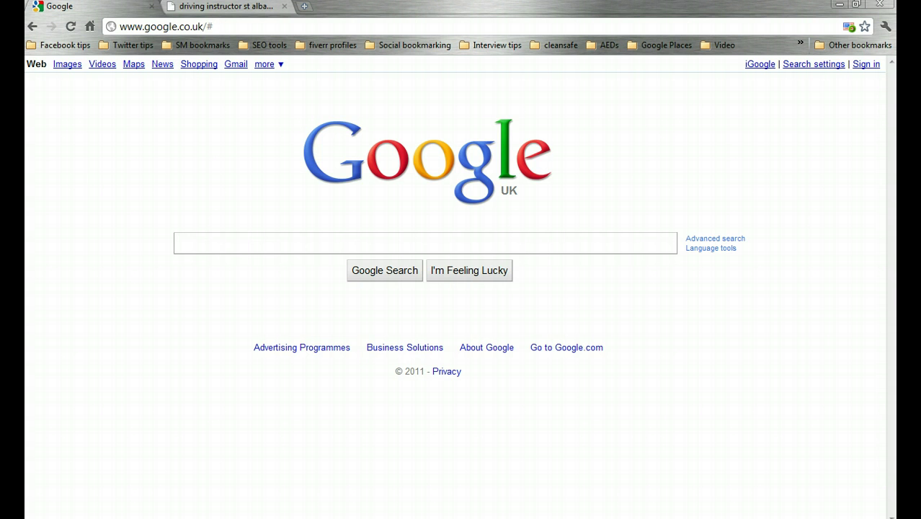
text(dri)
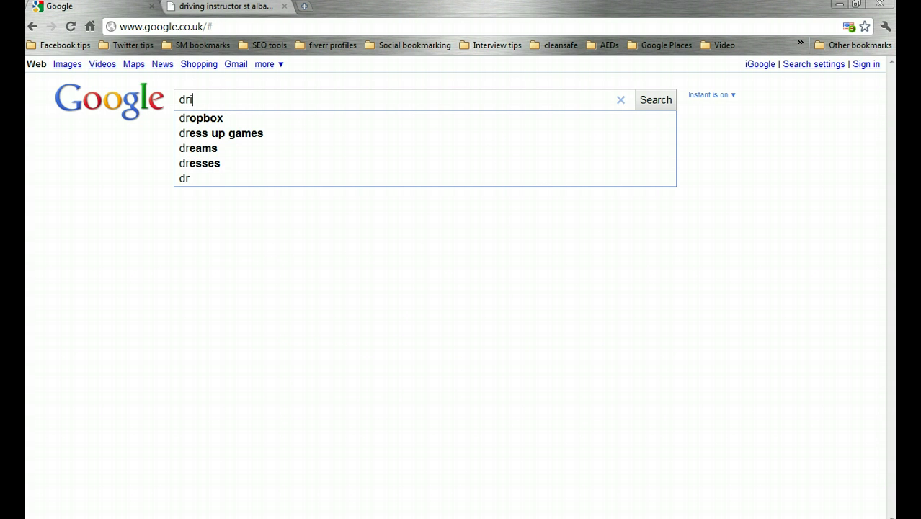
text(ving instruc)
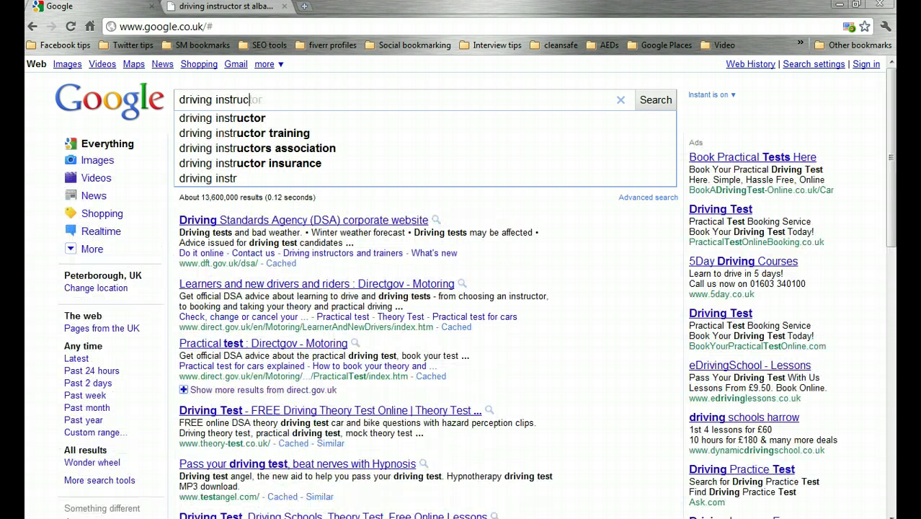
text(tor directo)
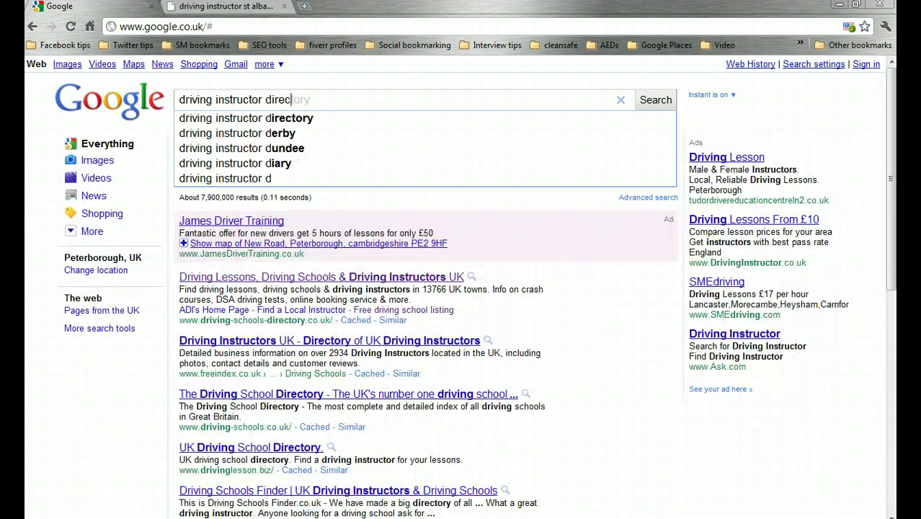
text(ries)
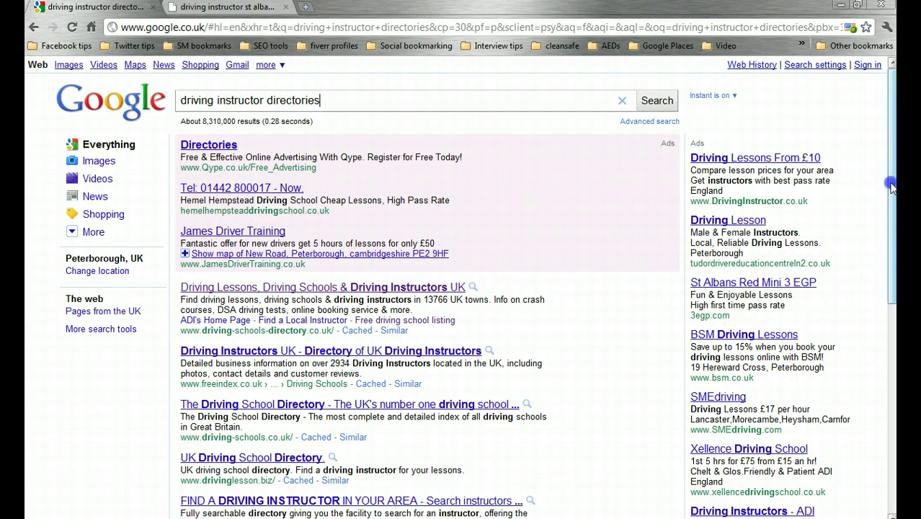
scroll(891, 188, down, 1)
drag(893, 213, 892, 184)
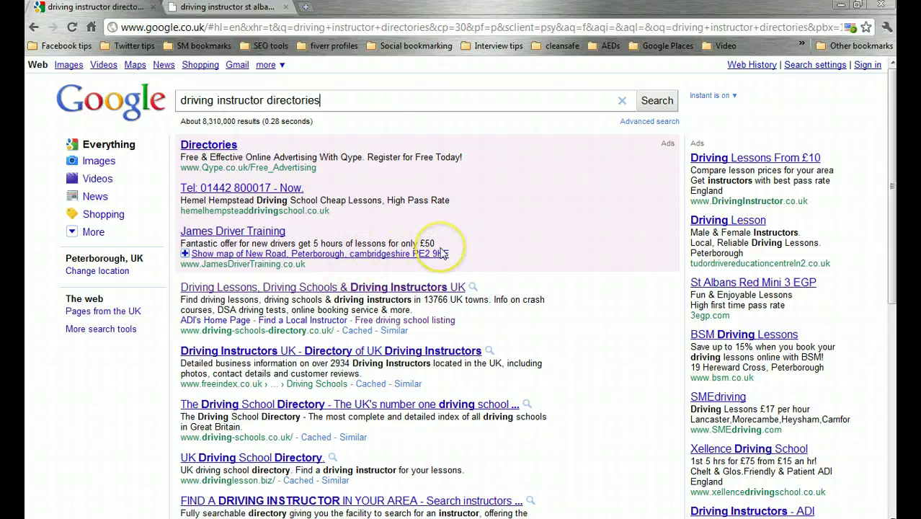
click(344, 101)
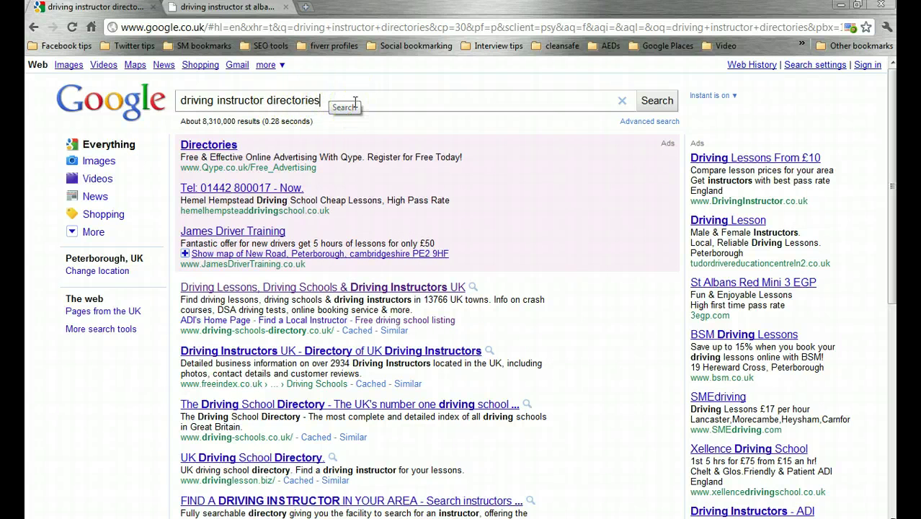
click(269, 99)
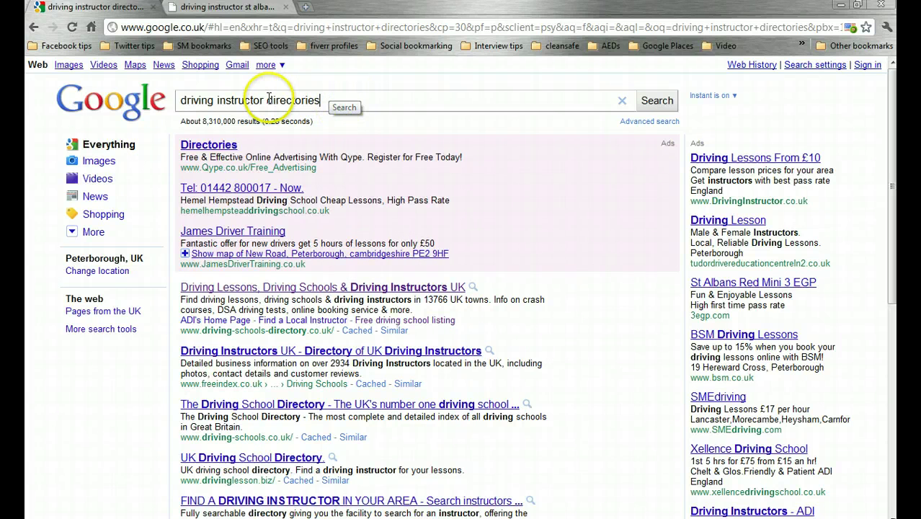
drag(268, 101, 305, 104)
click(320, 101)
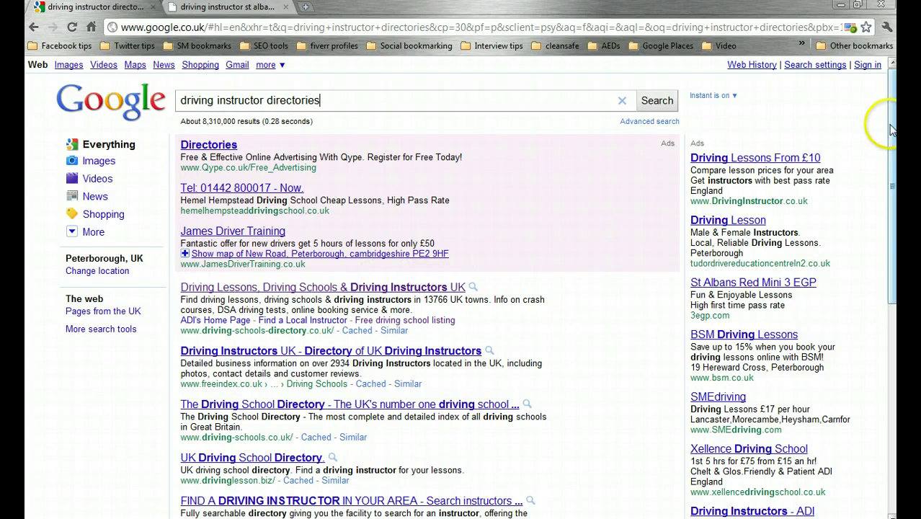
drag(892, 129, 892, 143)
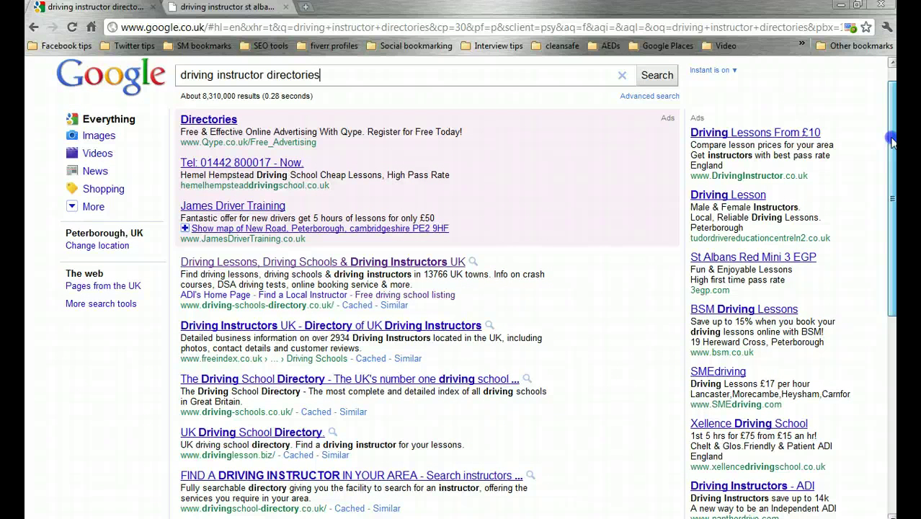
drag(892, 143, 892, 110)
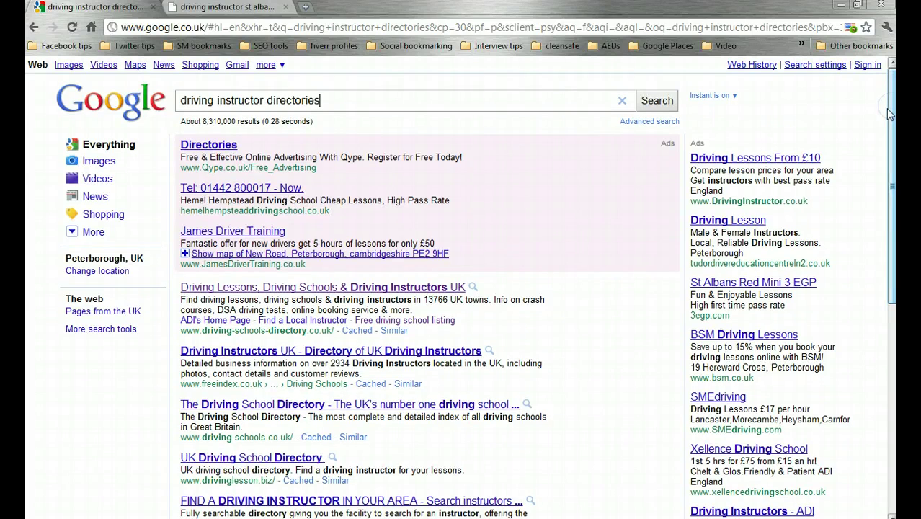
- Scroll through the 'driving instructor directories' results to find the search2drive.com listing
drag(892, 117, 892, 254)
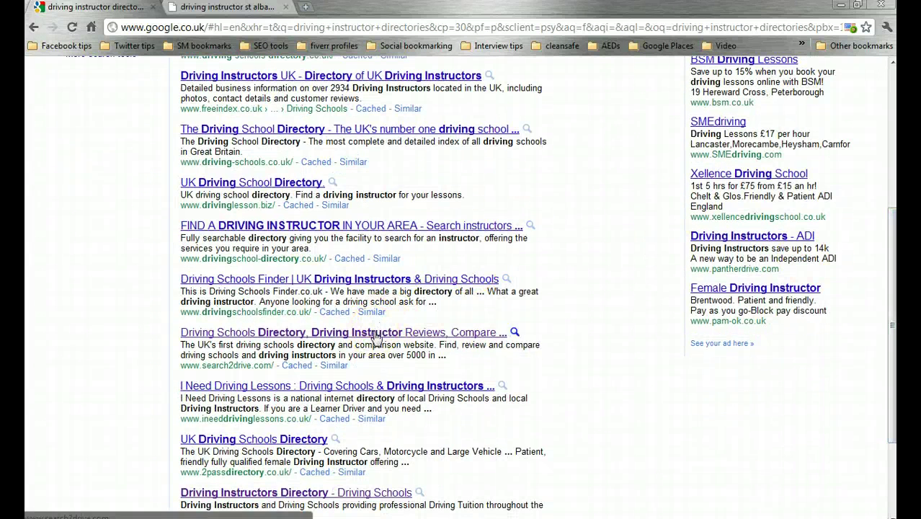
drag(889, 277, 892, 192)
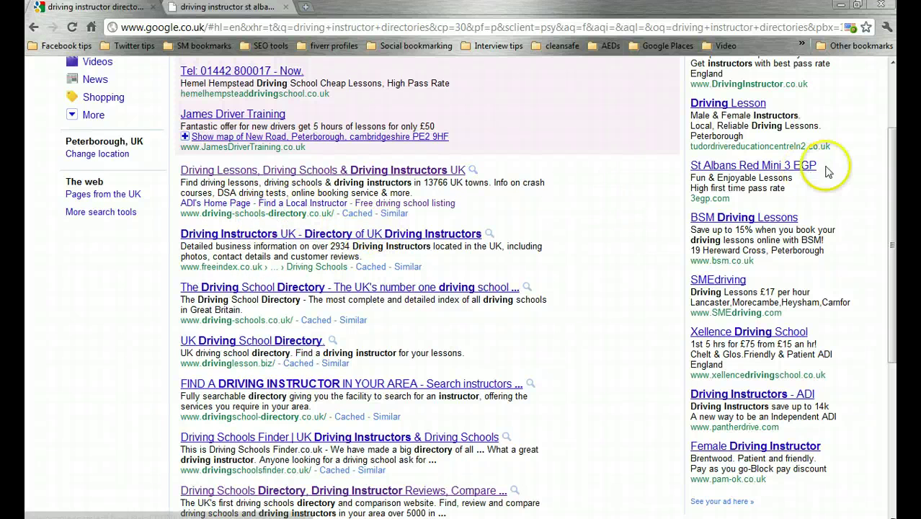
drag(892, 160, 893, 87)
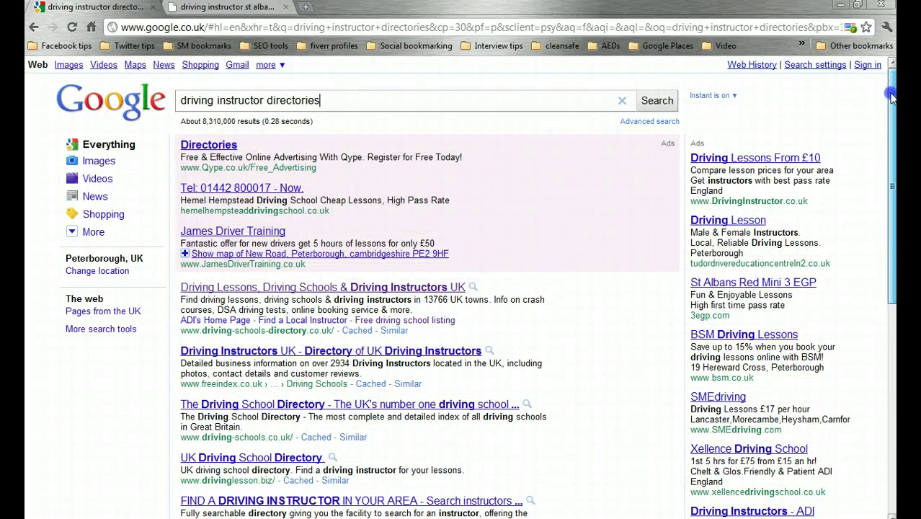
scroll(461, 289, down, 3)
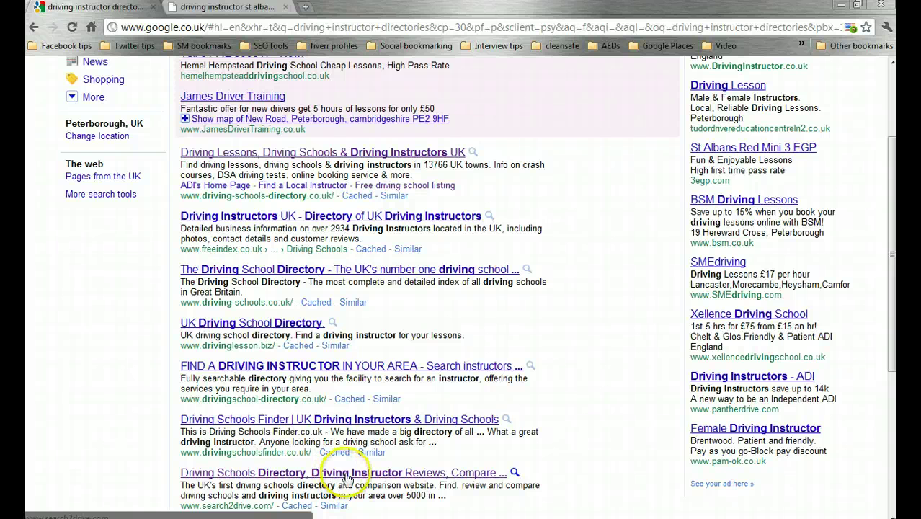
- Open the search2drive.com result and follow the 'free listing' link under Get a Free Listing
click(346, 476)
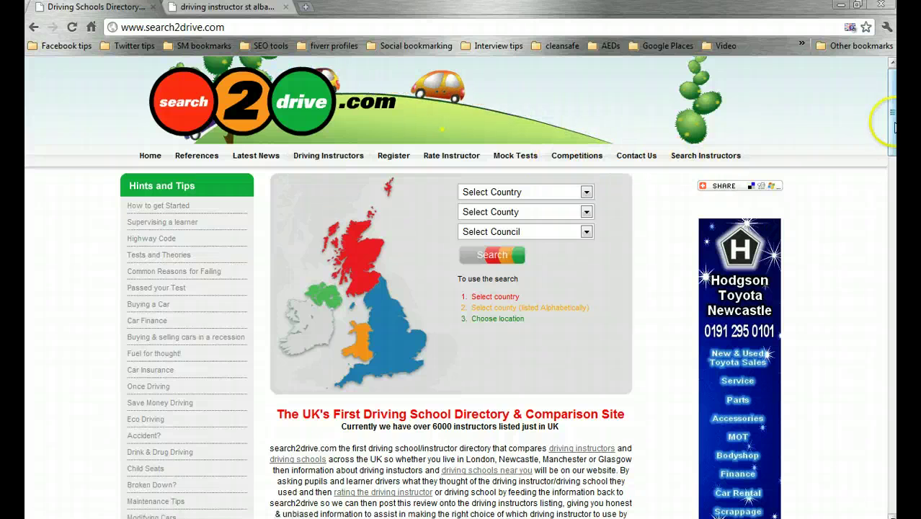
drag(892, 126, 892, 179)
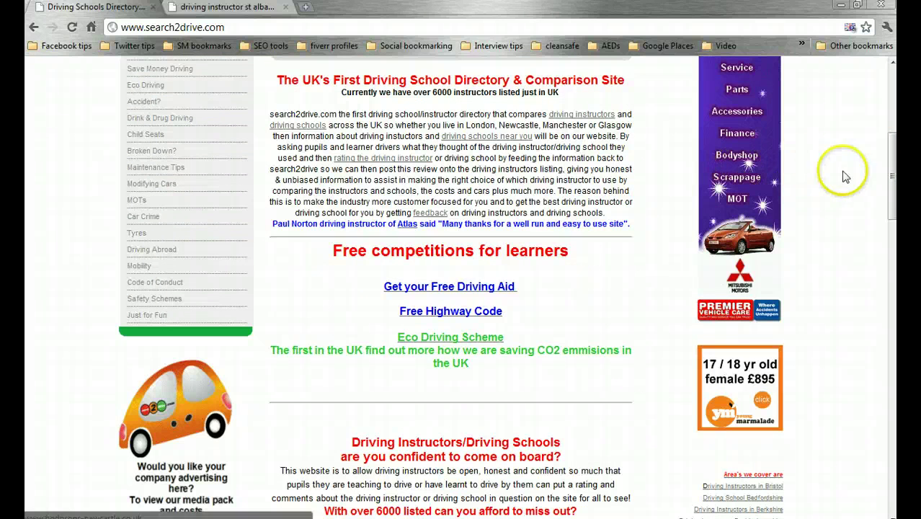
drag(892, 172, 892, 214)
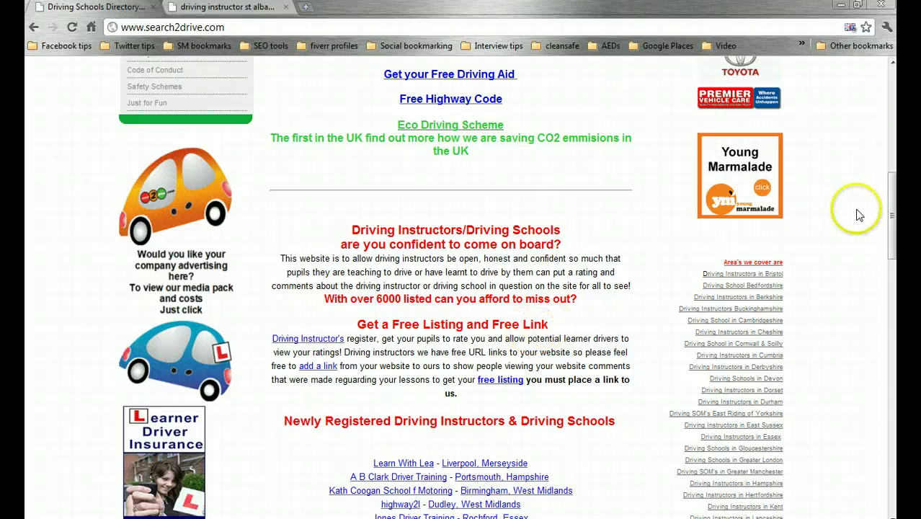
scroll(887, 147, up, 8)
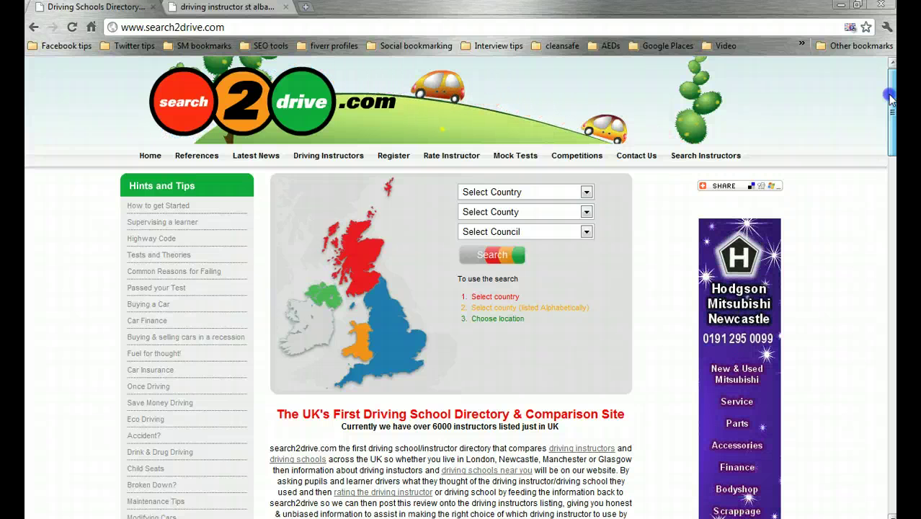
drag(891, 100, 892, 224)
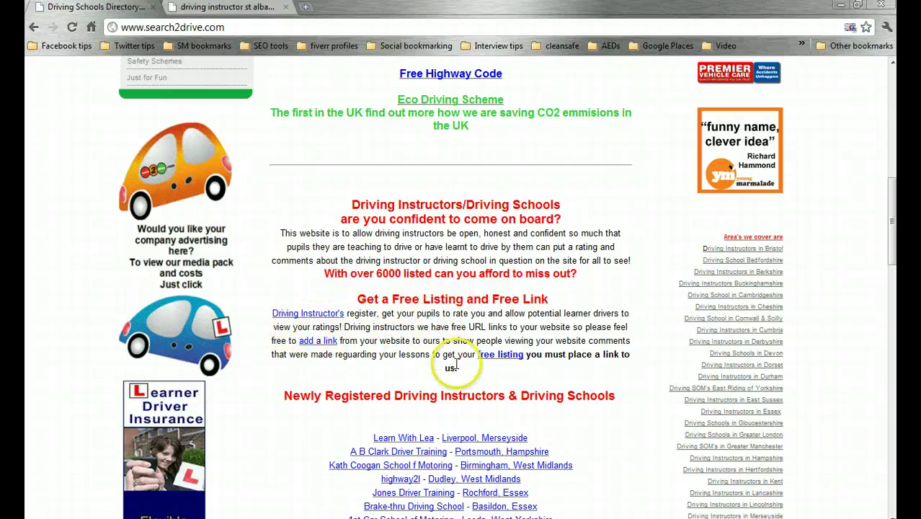
click(498, 361)
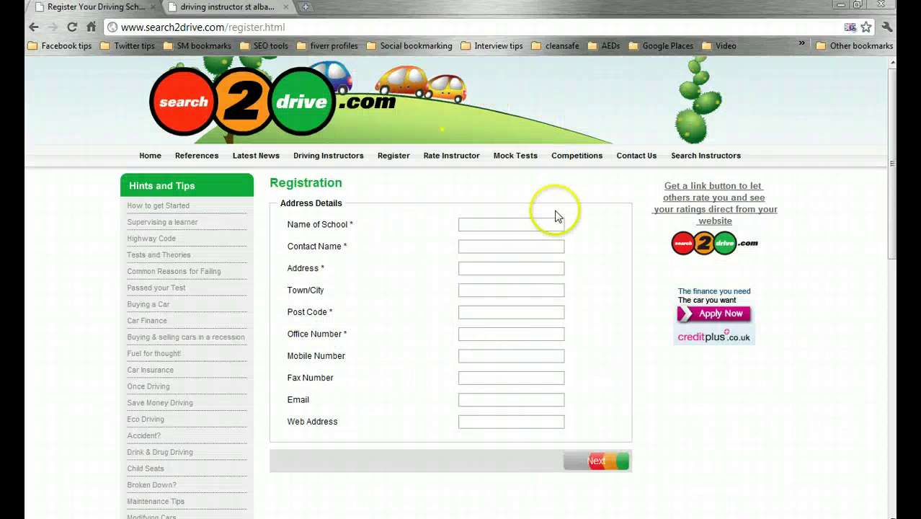
- Enter 'Learn 2 Drive St Albans' as the school name, using the saved autofill entry
click(541, 221)
text(Lea)
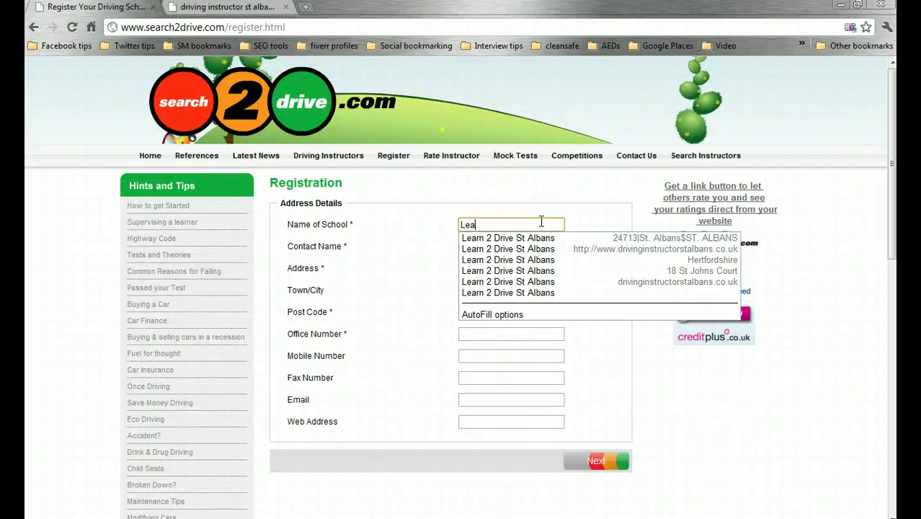
text(rn 2 F)
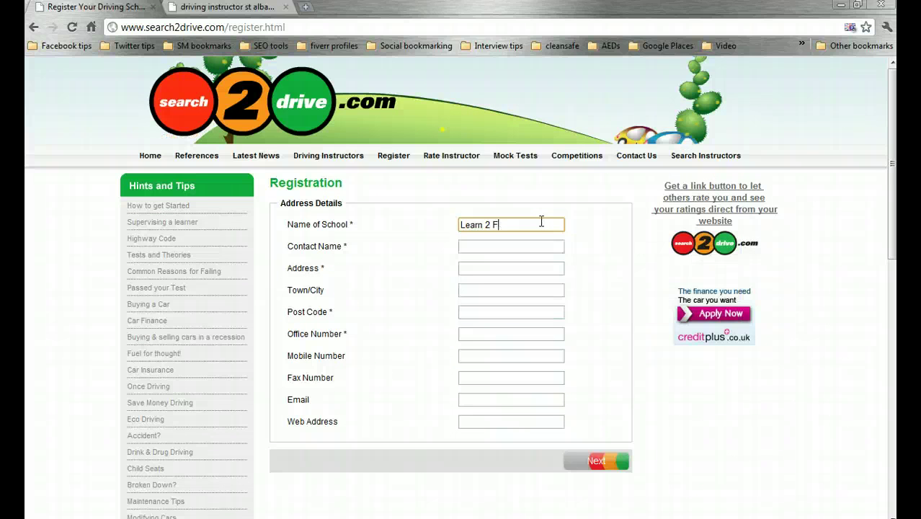
key(BackSpace)
text(Drive )
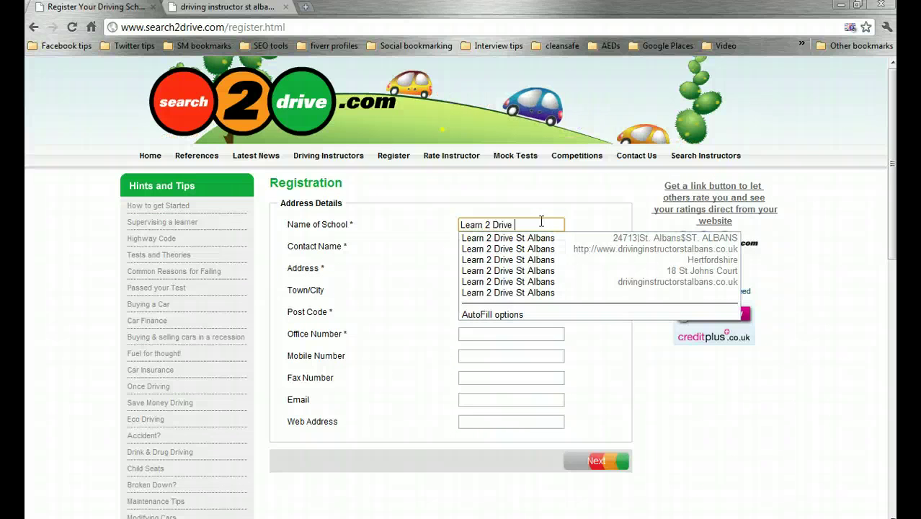
text(St)
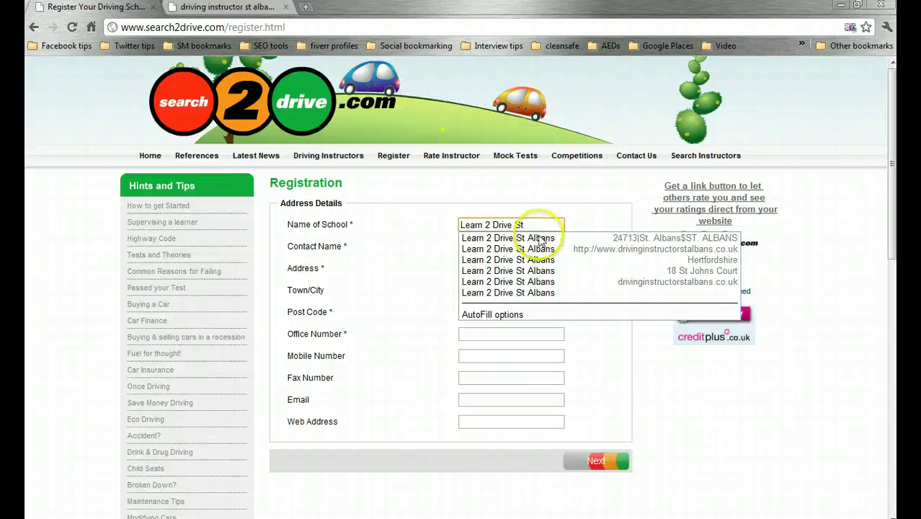
click(540, 248)
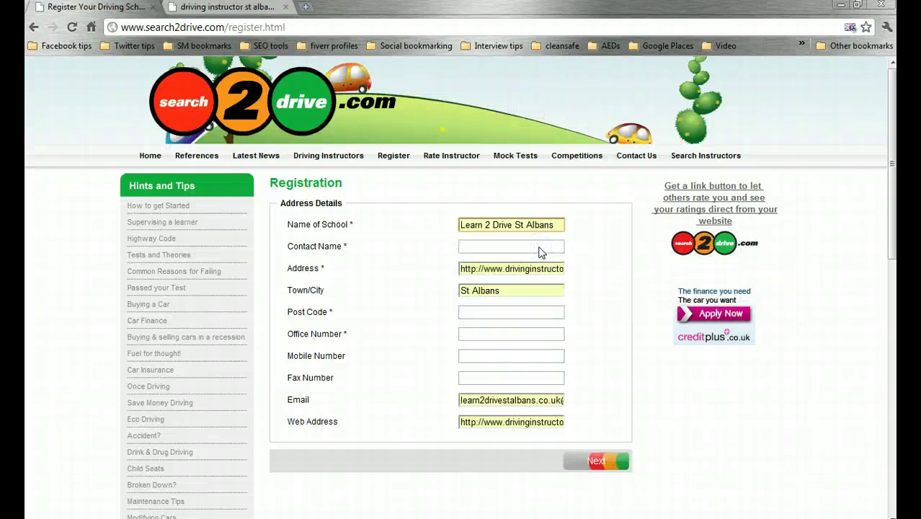
click(540, 227)
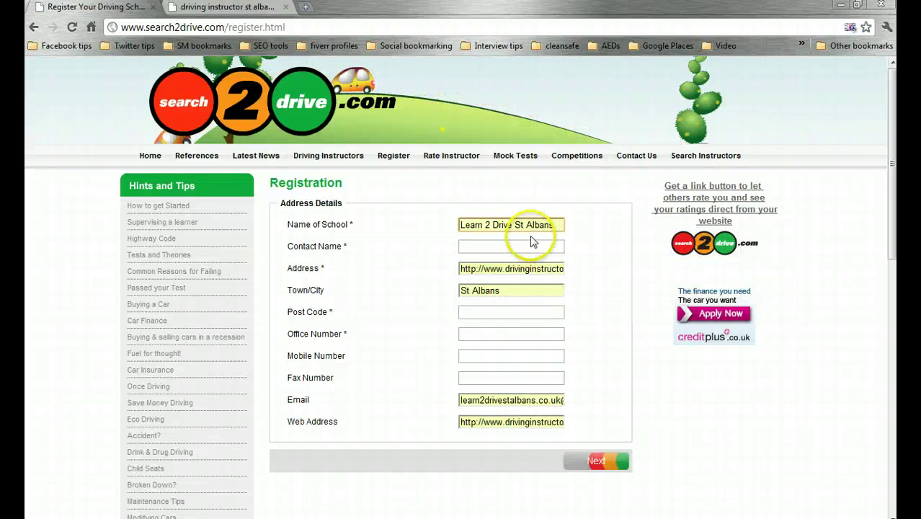
click(546, 229)
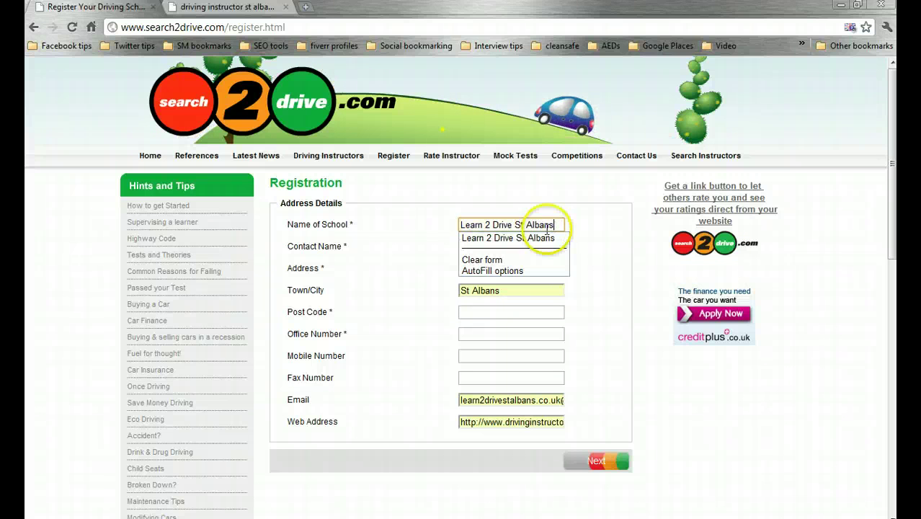
key(BackSpace)
key(BackSpace)
key(BackSpace)
key(BackSpace)
key(BackSpace)
key(BackSpace)
key(BackSpace)
key(BackSpace)
key(BackSpace)
key(BackSpace)
key(BackSpace)
key(BackSpace)
key(BackSpace)
key(BackSpace)
key(BackSpace)
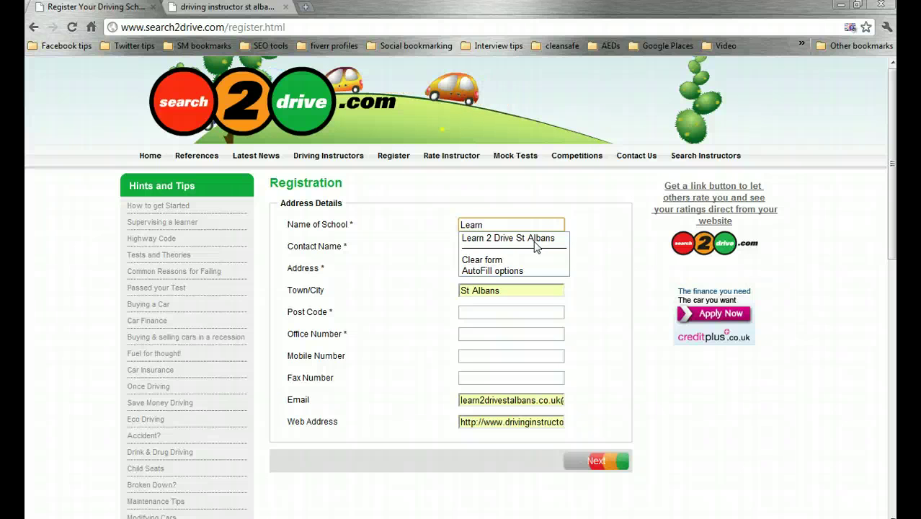
text(Drive St Al)
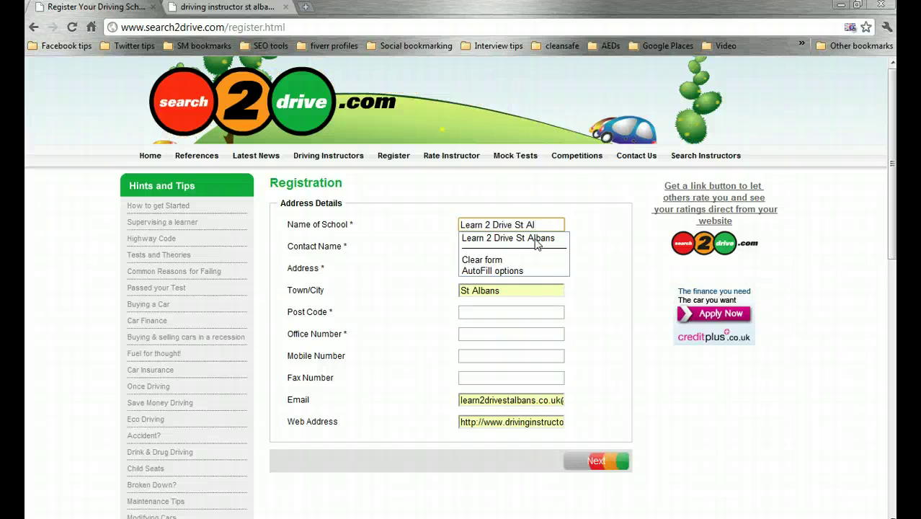
click(534, 238)
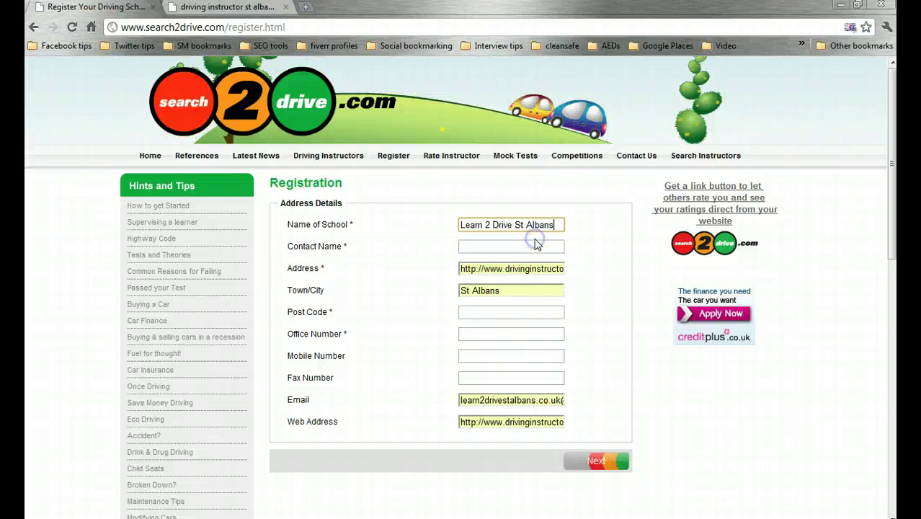
- Fill in the contact's name and an AL post code from the saved suggestion
click(534, 246)
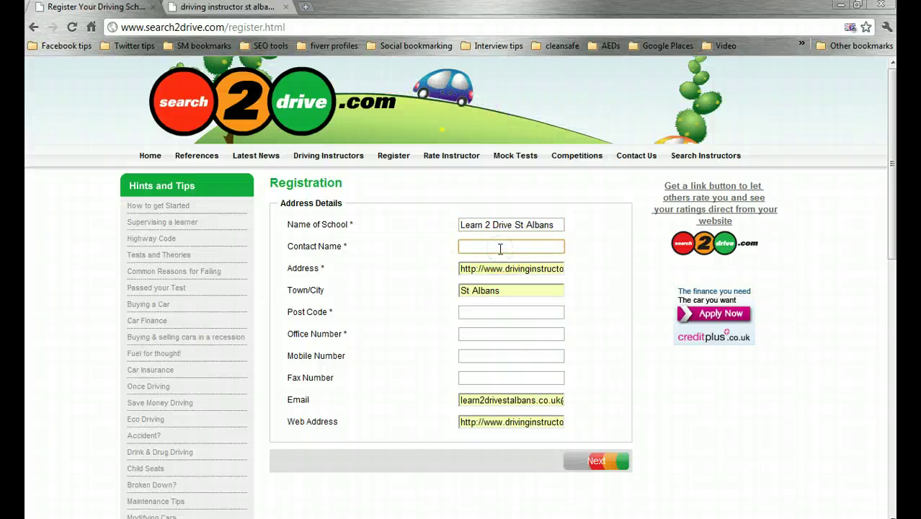
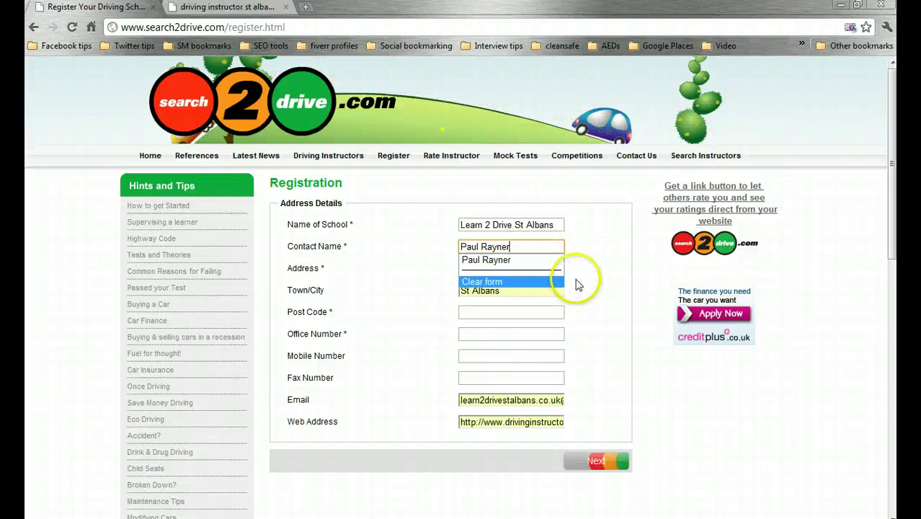
click(524, 267)
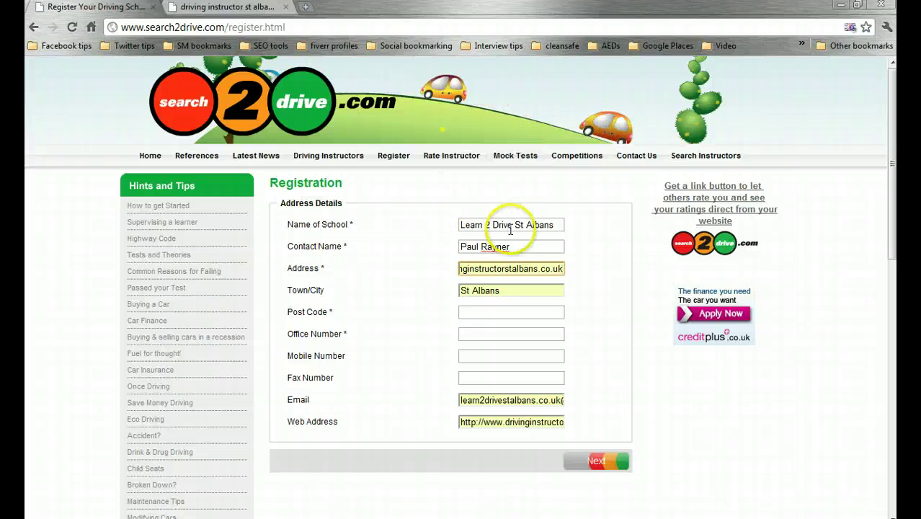
click(490, 310)
text(AL)
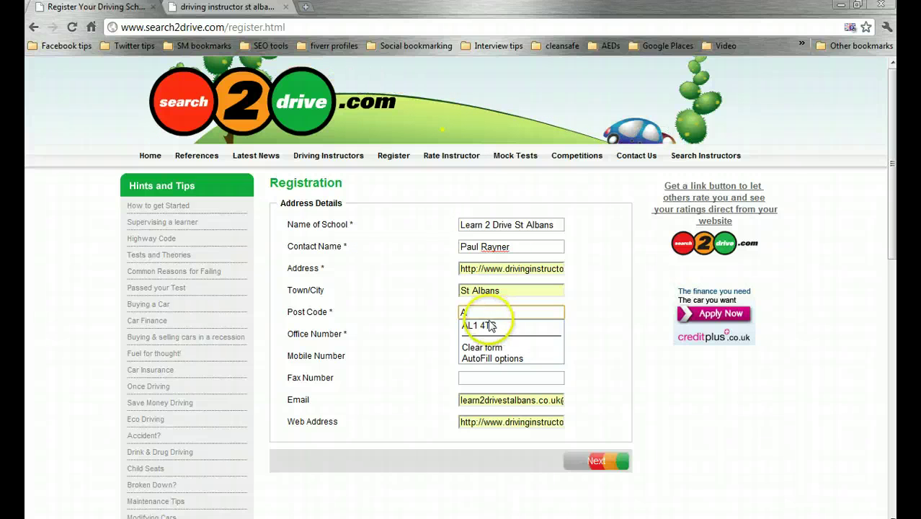
click(489, 326)
- Enter the office phone number, checking it against the school's own website
click(488, 330)
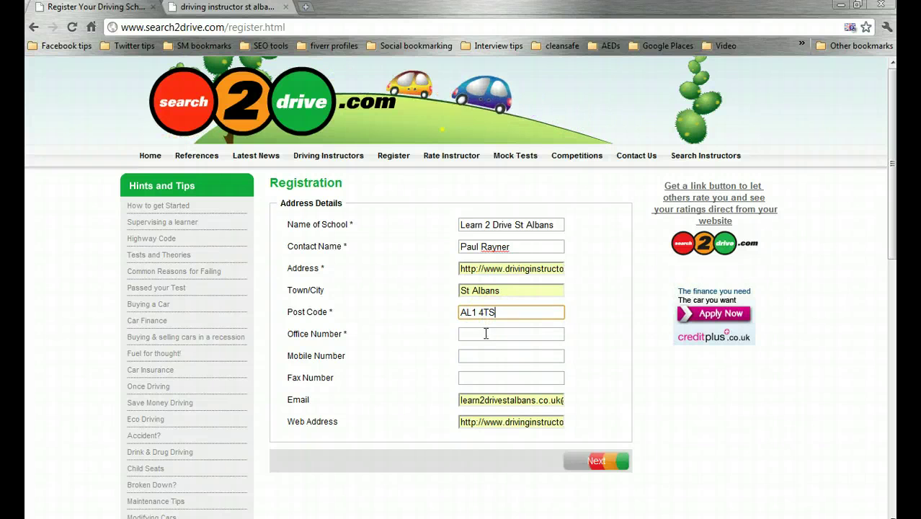
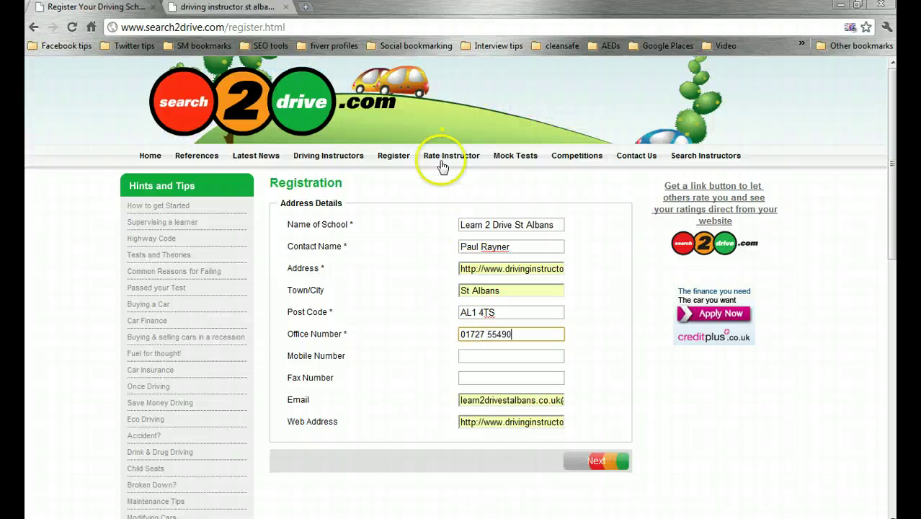
key(Left)
key(Left)
key(Left)
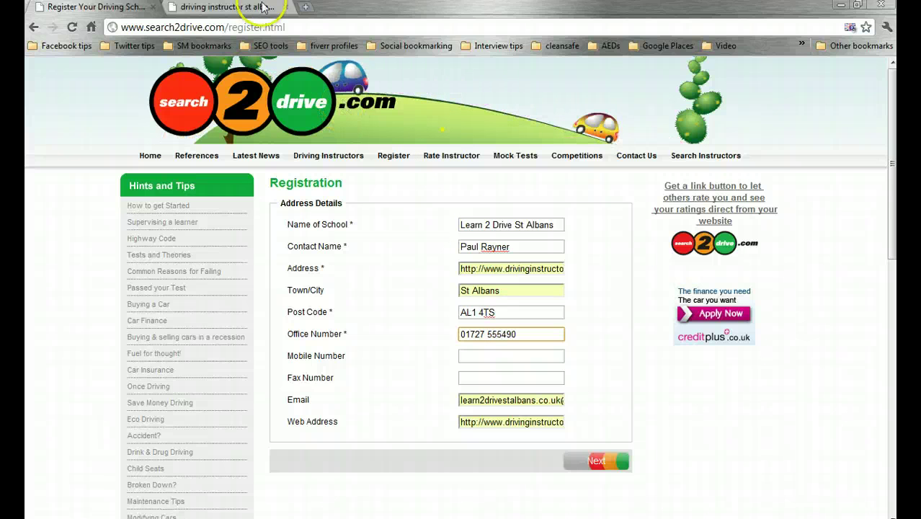
click(258, 9)
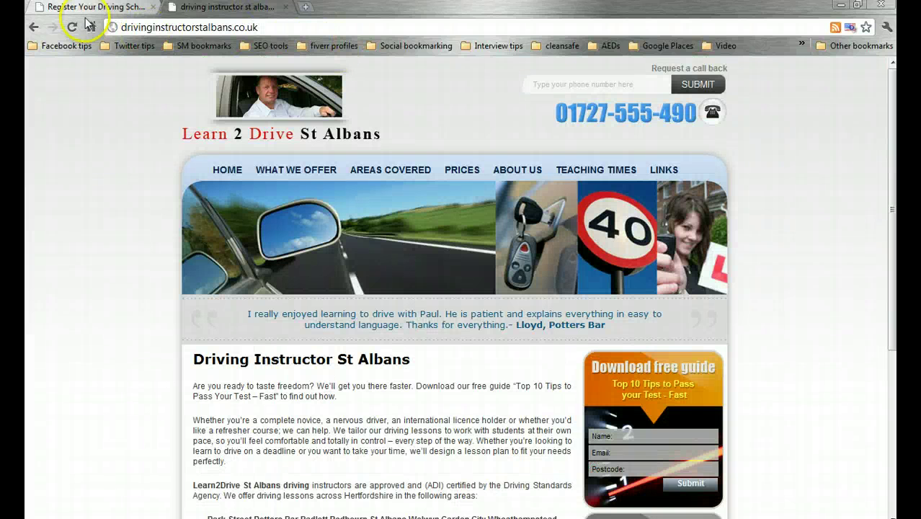
click(85, 7)
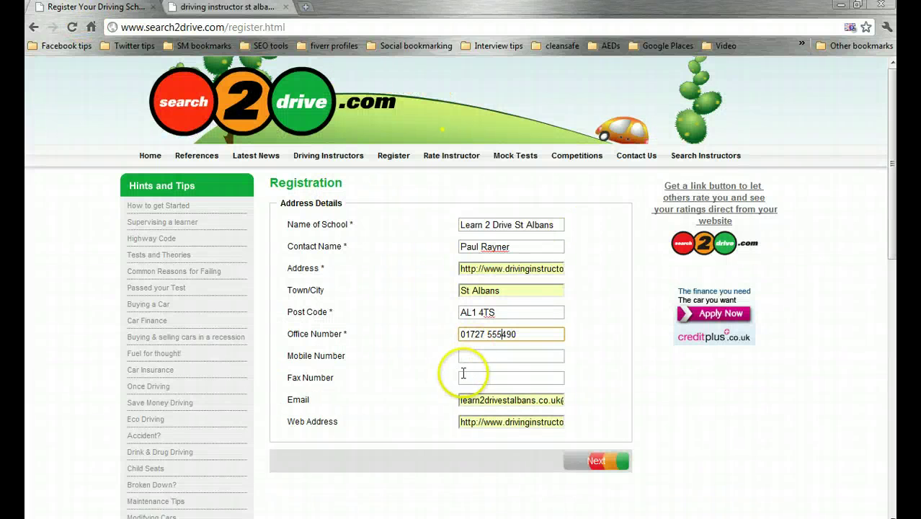
- Review the autofilled e-mail and web address entries
click(481, 400)
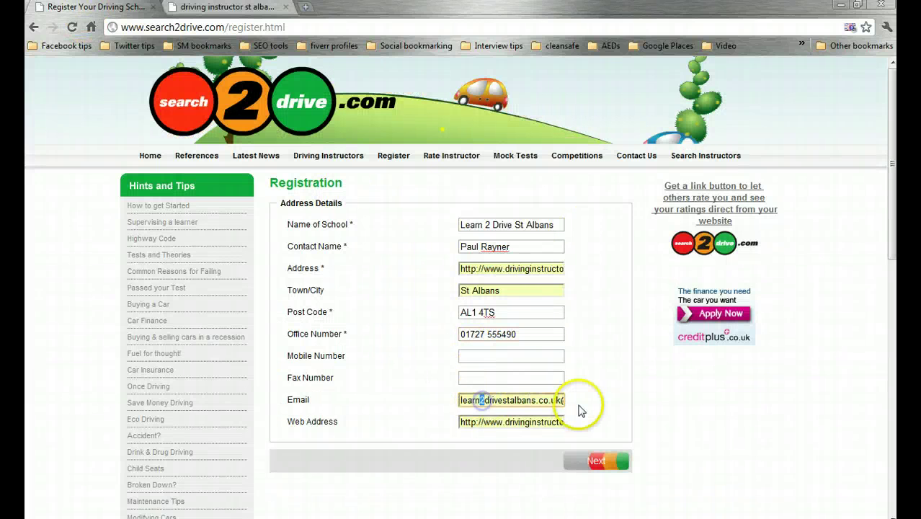
key(End)
key(Tab)
key(End)
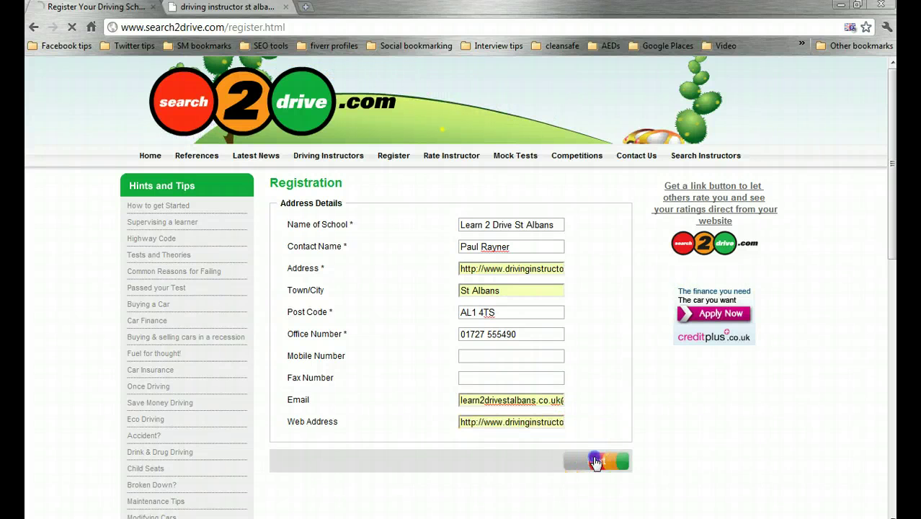
- Submit the step 2 form, which comes back requesting the cost of a single lesson
click(808, 147)
scroll(891, 148, down, 1)
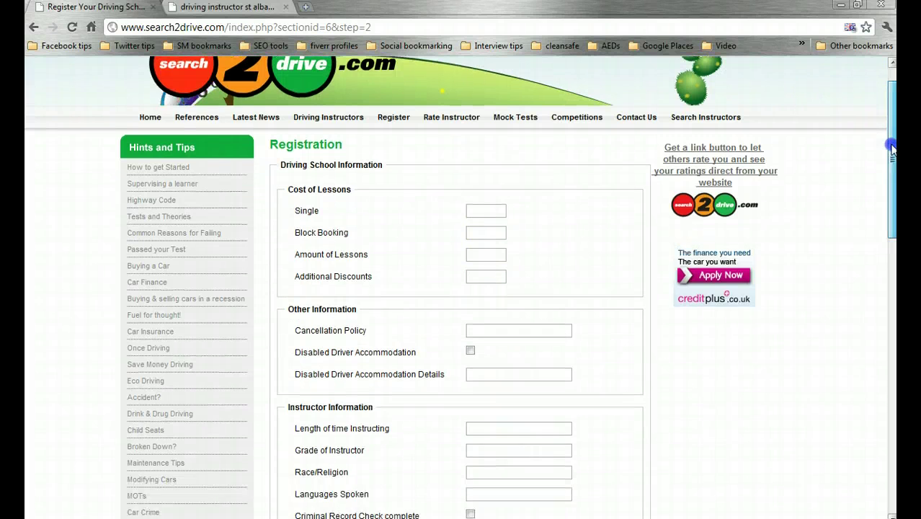
scroll(891, 147, down, 2)
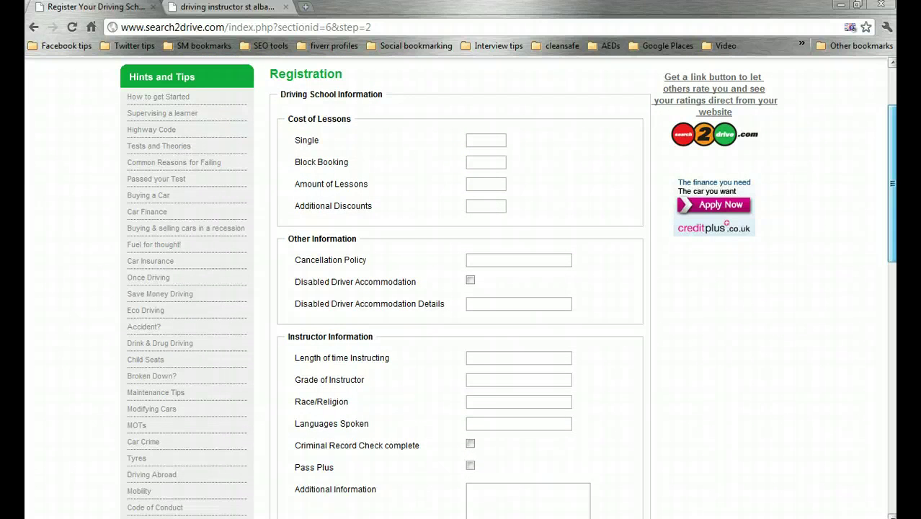
scroll(892, 148, down, 5)
scroll(893, 175, up, 4)
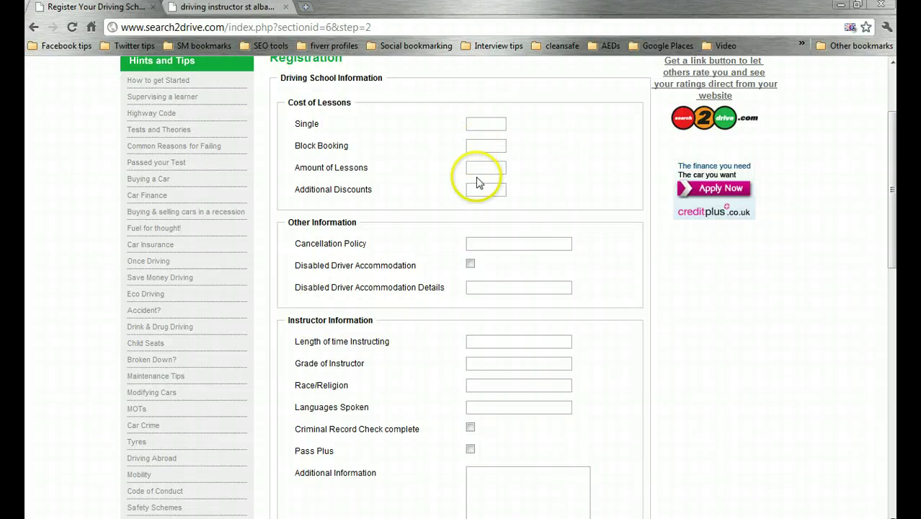
scroll(891, 231, down, 2)
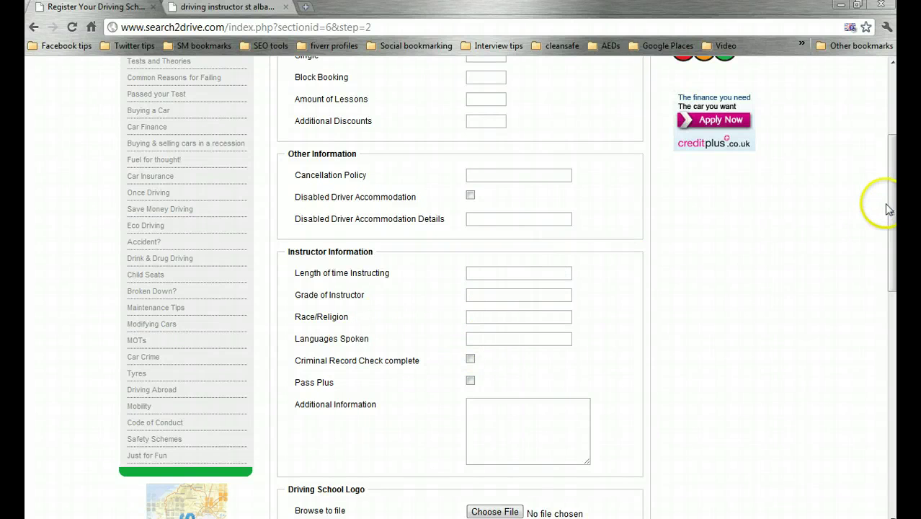
drag(891, 209, 892, 244)
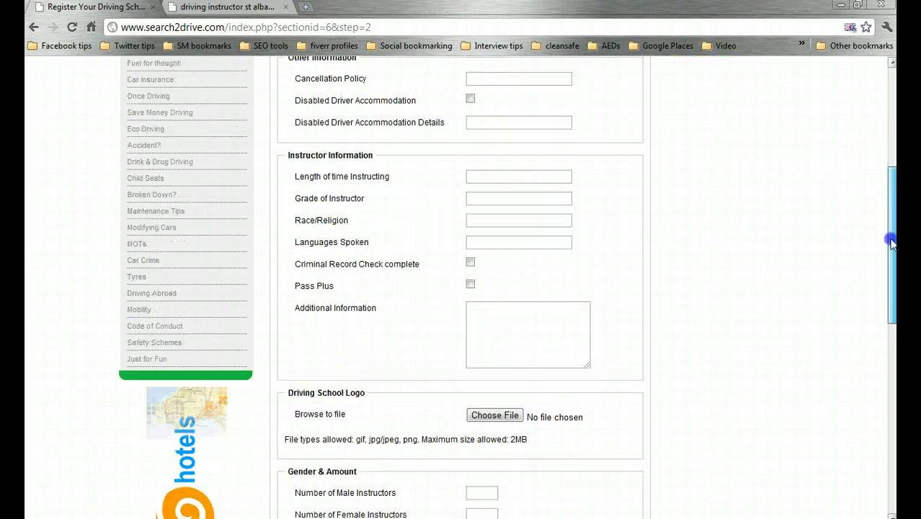
drag(894, 286, 894, 422)
drag(894, 382, 894, 434)
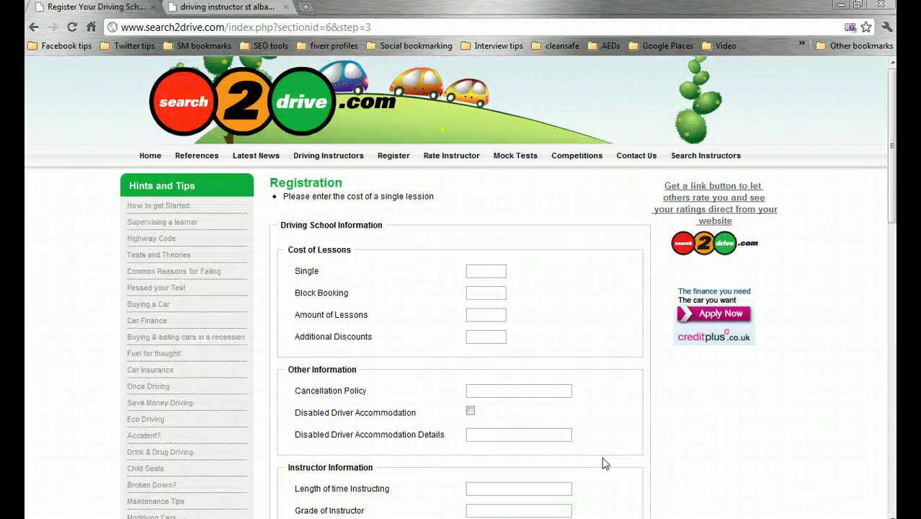
- Enter 23 as the single lesson cost, checked on the school's PRICES page, and continue
click(486, 272)
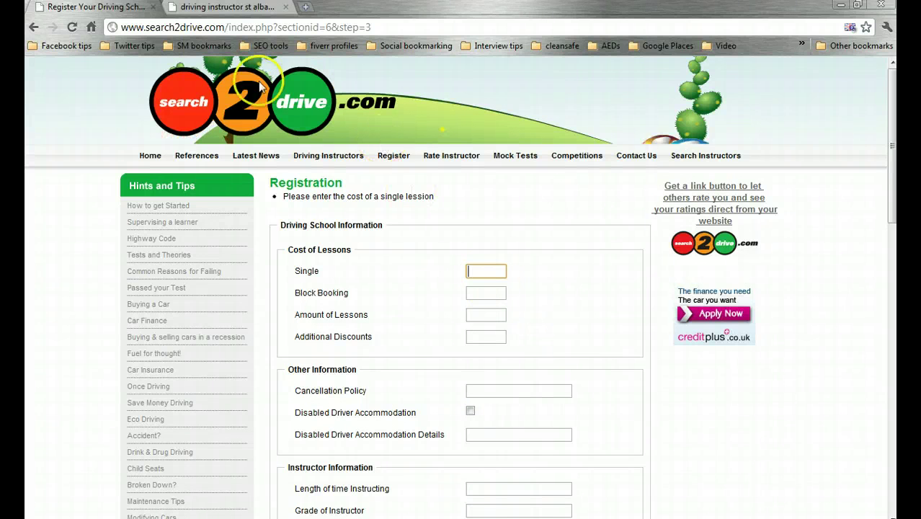
click(229, 7)
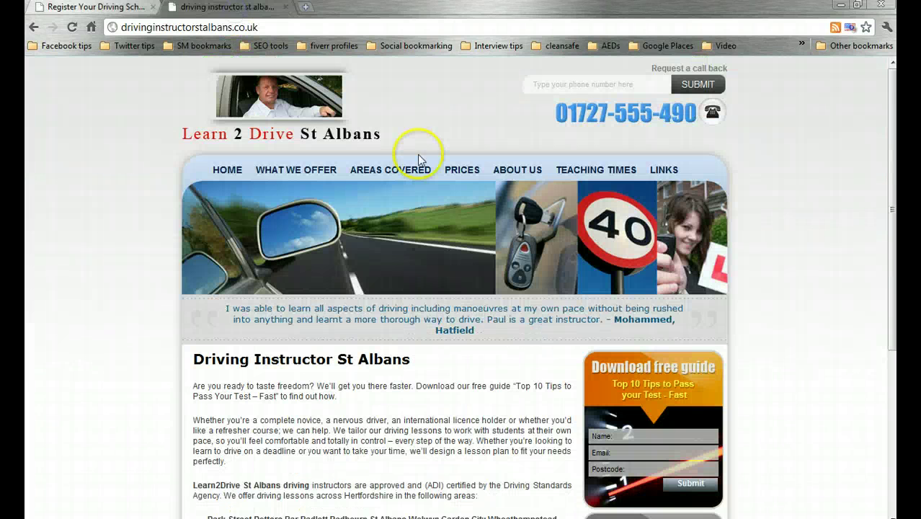
click(448, 169)
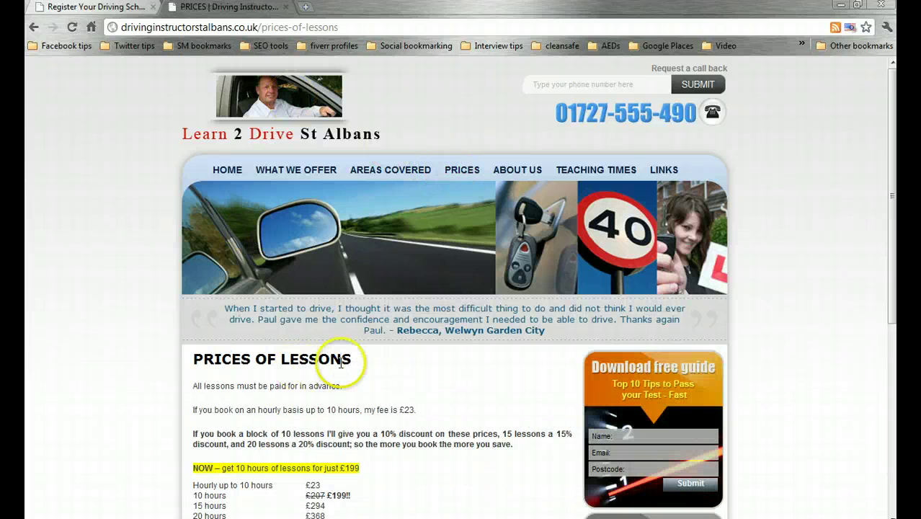
click(114, 10)
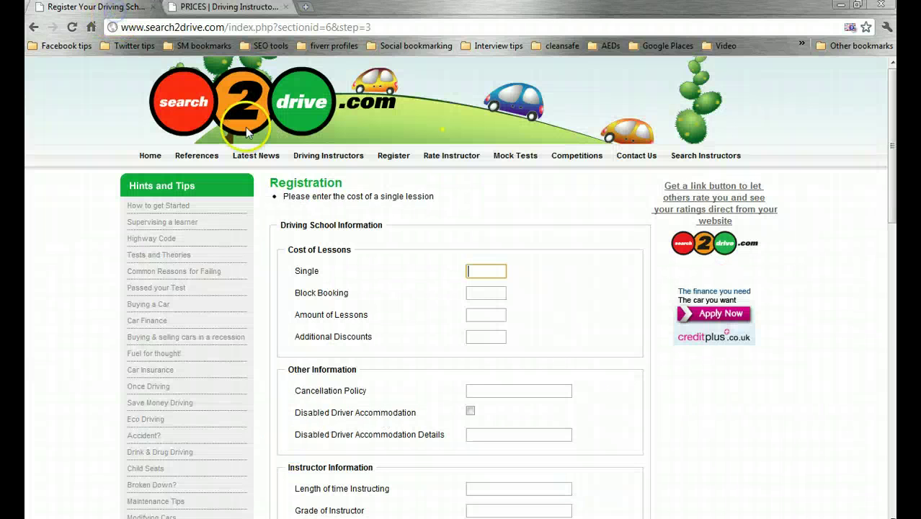
text(23)
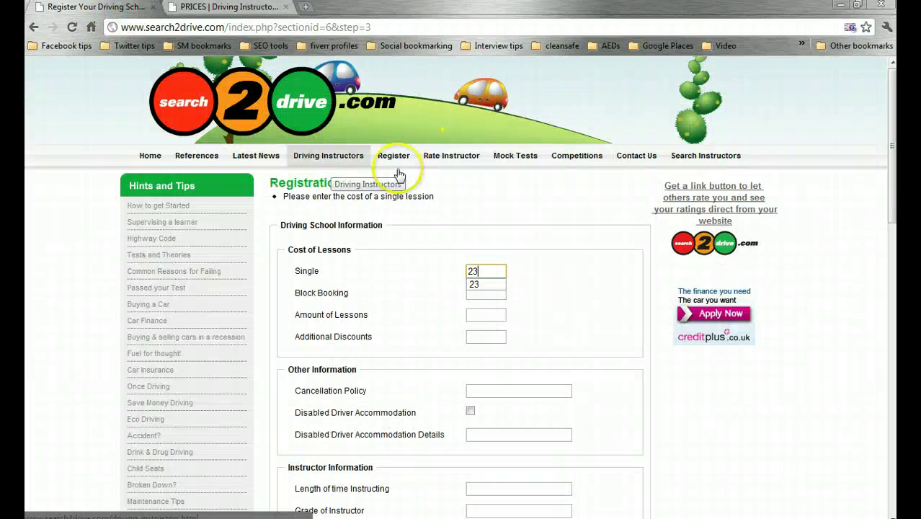
key(Tab)
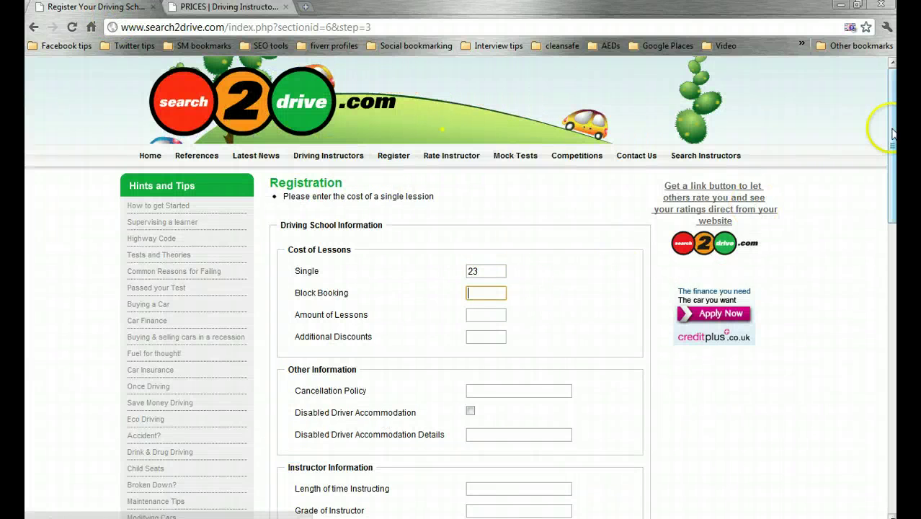
scroll(893, 133, down, 3)
scroll(650, 504, down, 20)
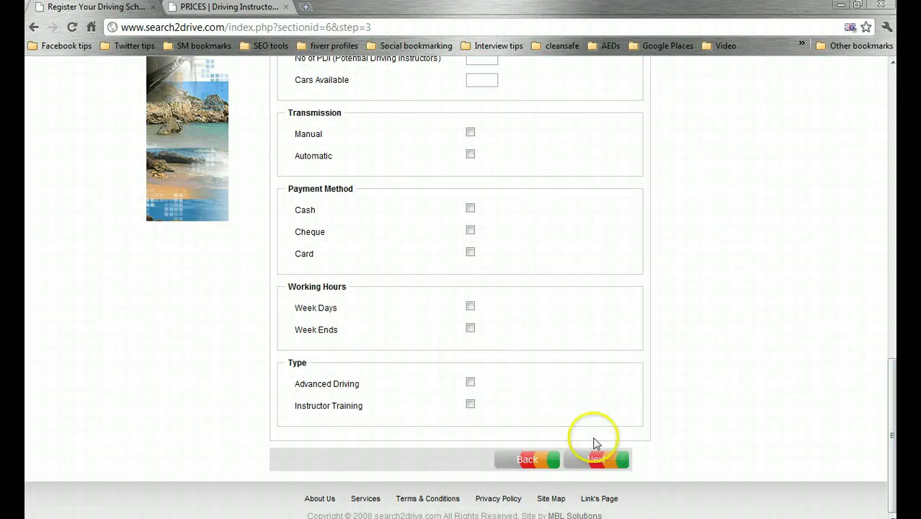
click(595, 460)
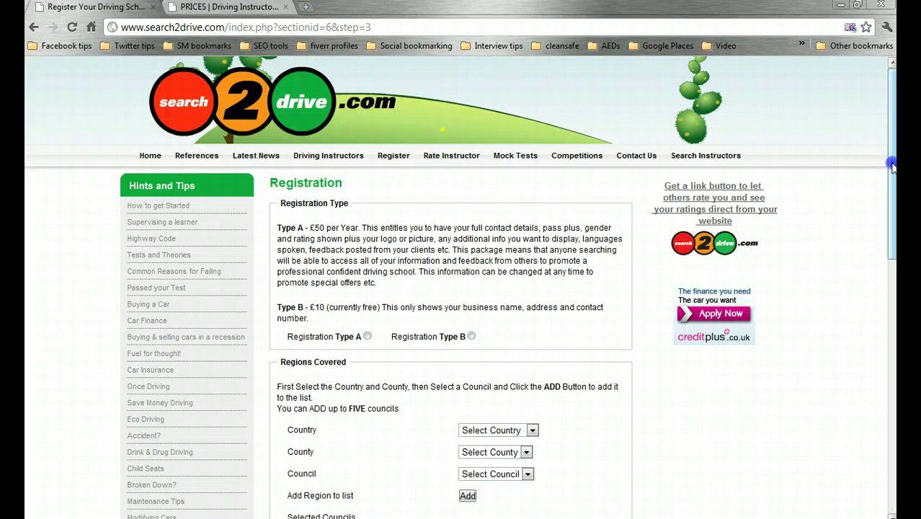
- Select Registration Type B, the £10 listing that is currently free
drag(892, 175, 892, 199)
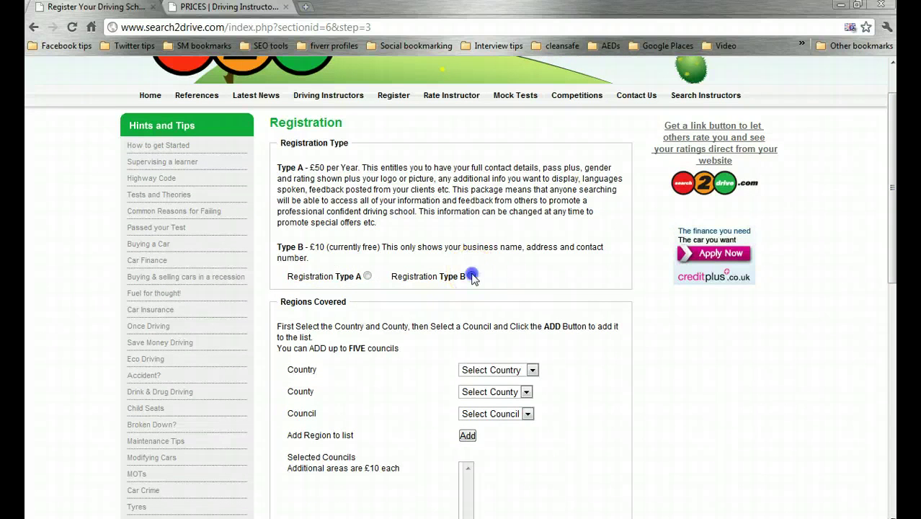
click(472, 276)
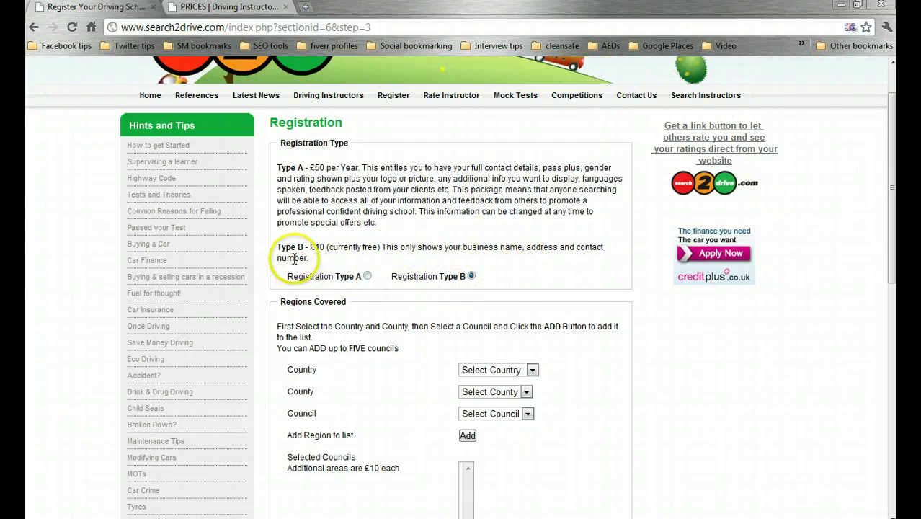
scroll(634, 256, down, 1)
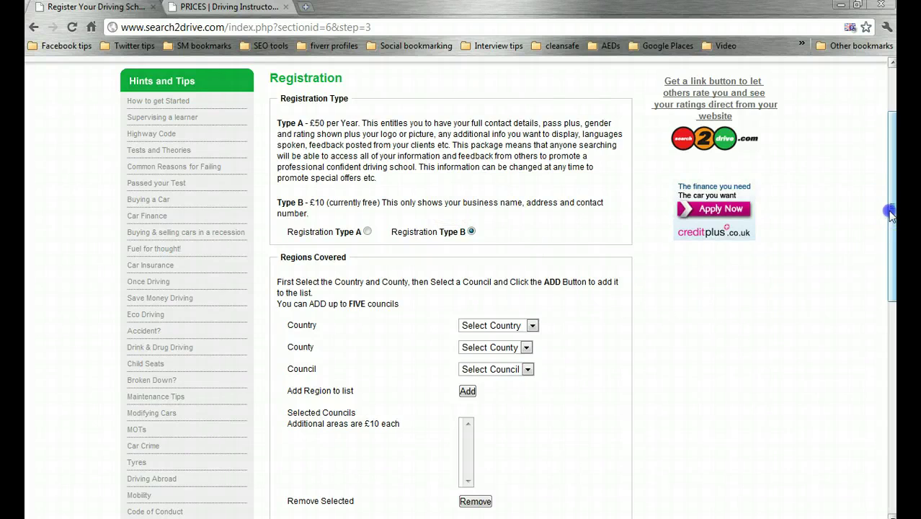
- Add St Albans City & District Council (England, Hertfordshire) to the regions covered
drag(891, 210, 883, 256)
click(532, 232)
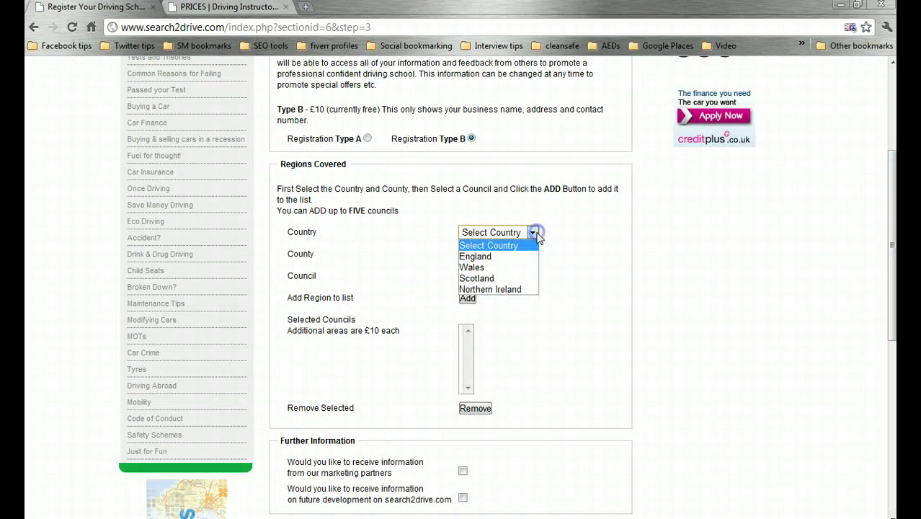
click(507, 257)
click(566, 254)
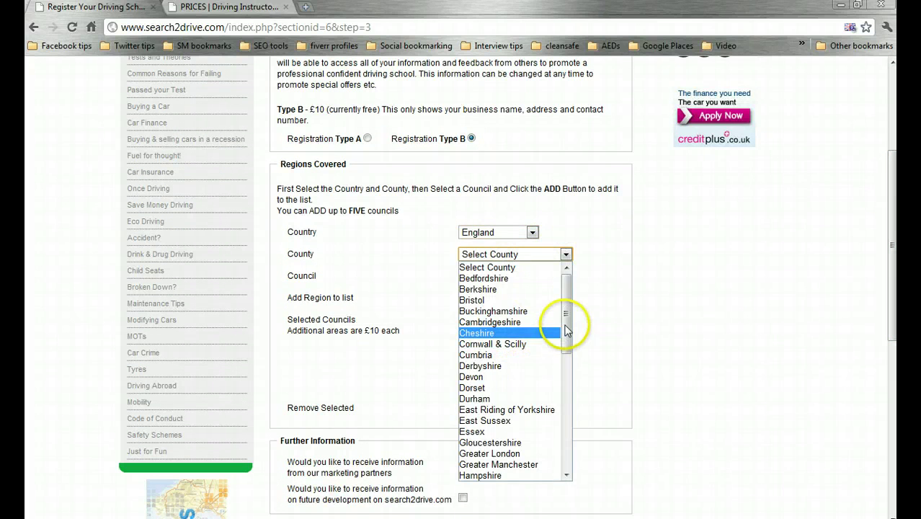
drag(567, 310, 570, 376)
click(529, 374)
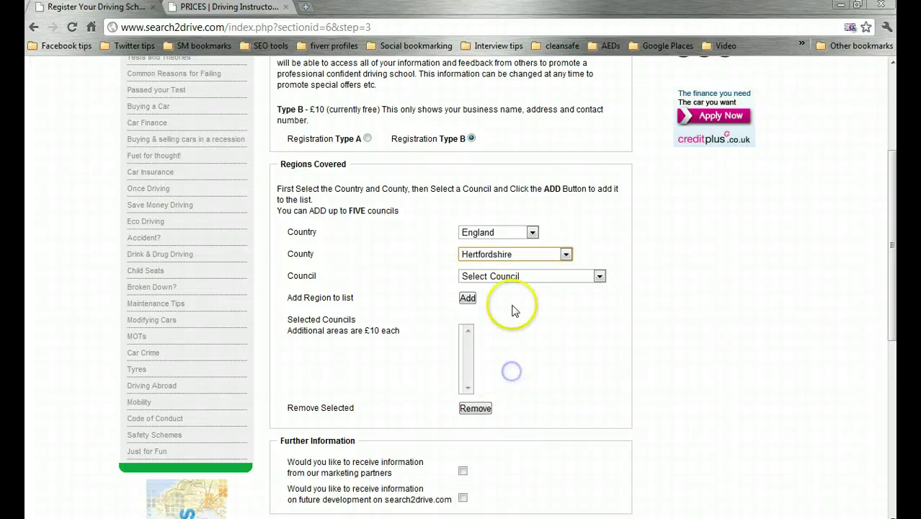
click(600, 277)
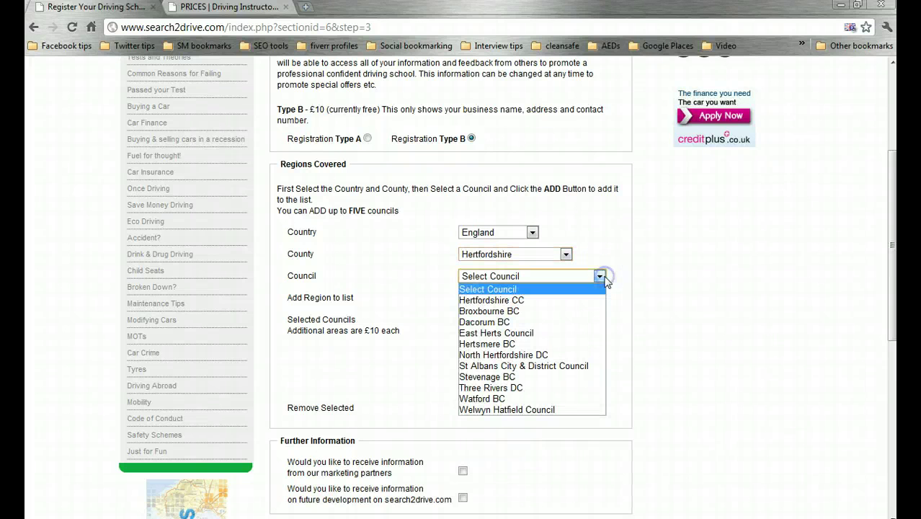
click(564, 367)
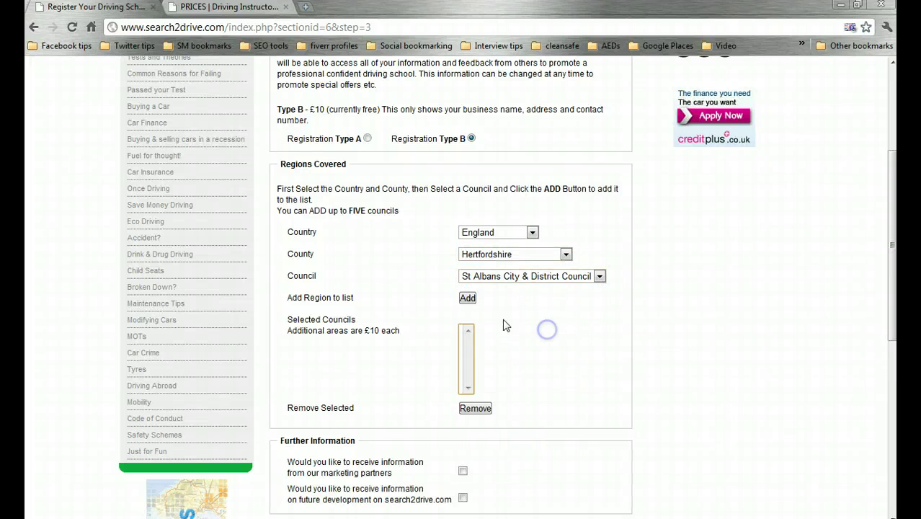
click(467, 298)
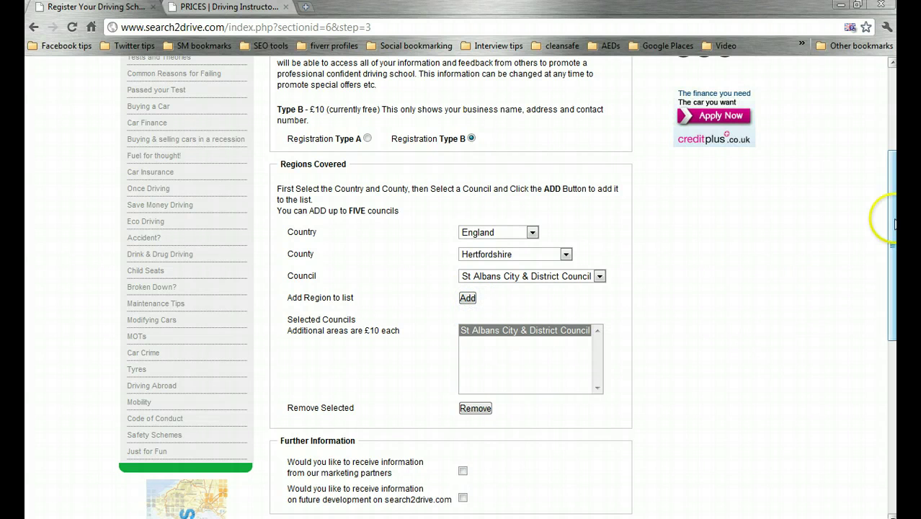
scroll(892, 226, down, 2)
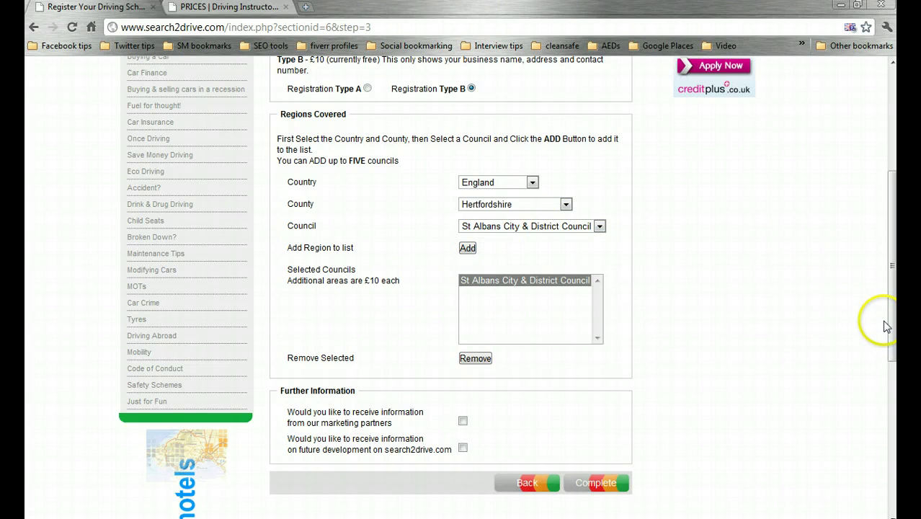
scroll(890, 326, up, 2)
scroll(891, 326, down, 3)
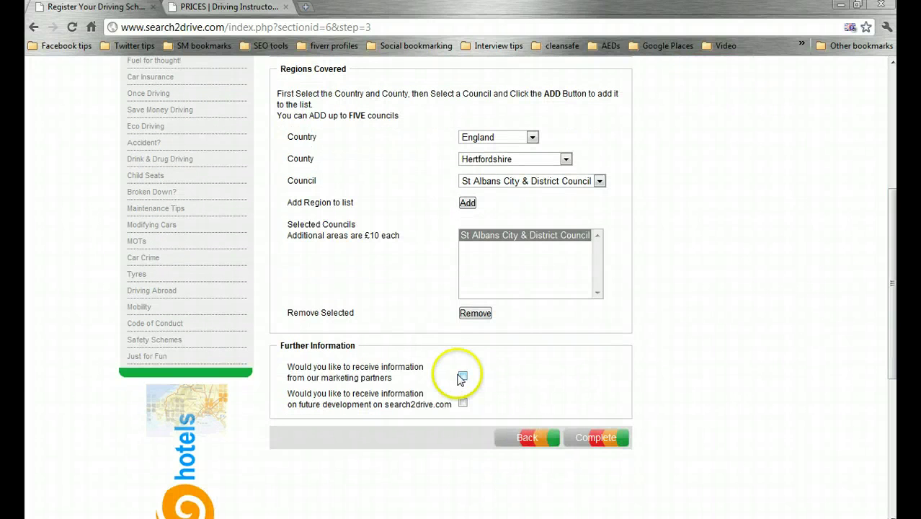
- Submit the completed registration with the Complete button
click(605, 440)
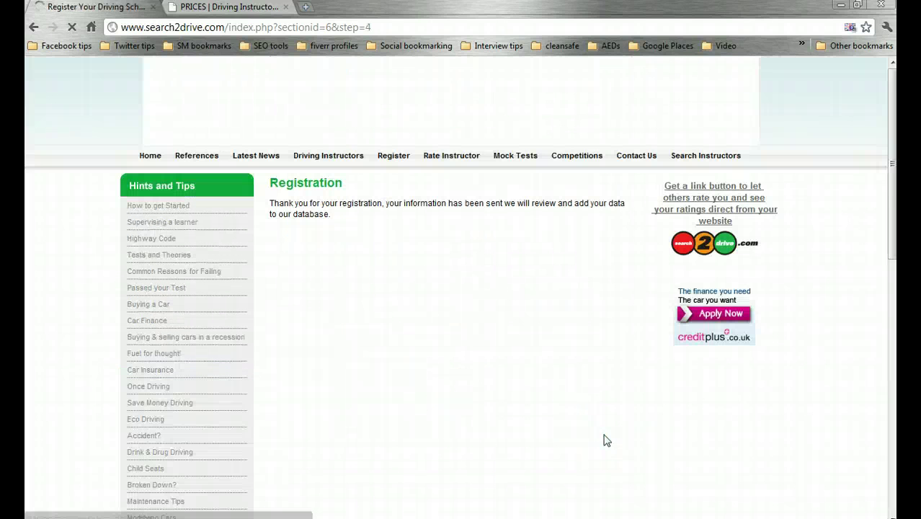